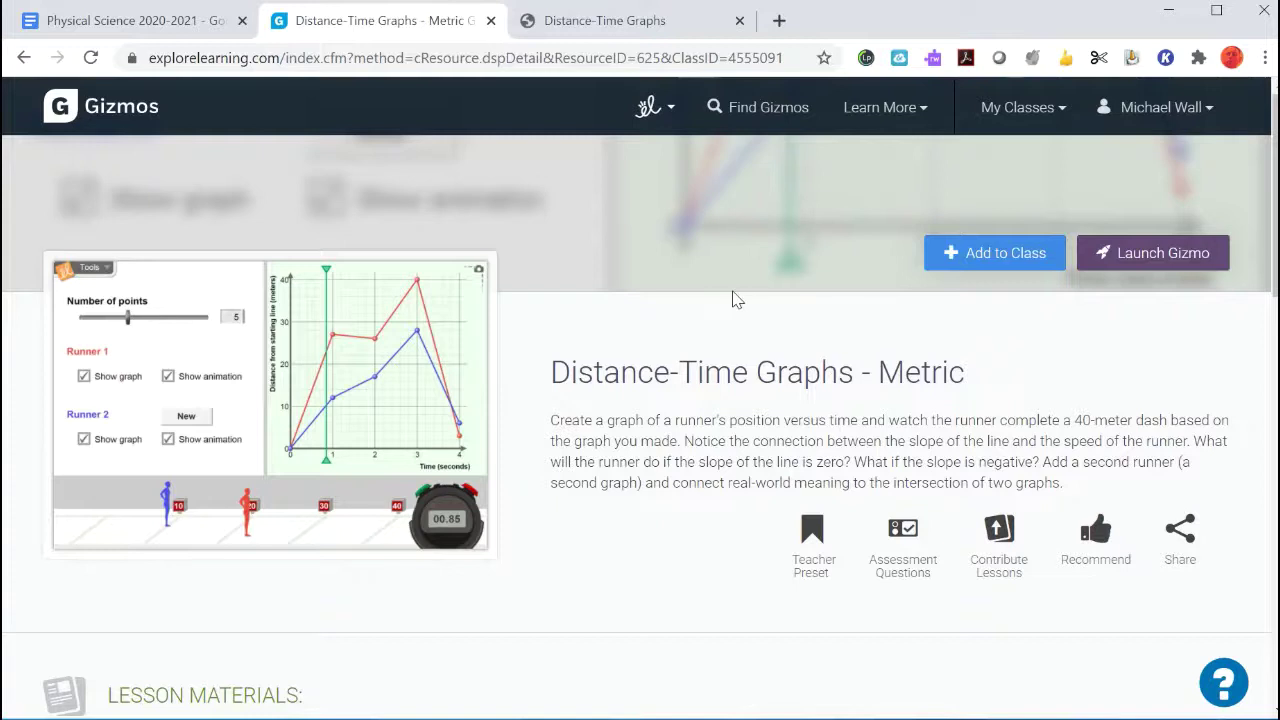
# Step: Launch the Distance-Time Graphs - Metric Gizmo from its lesson page thumbnail
pyautogui.moveTo(329, 366)
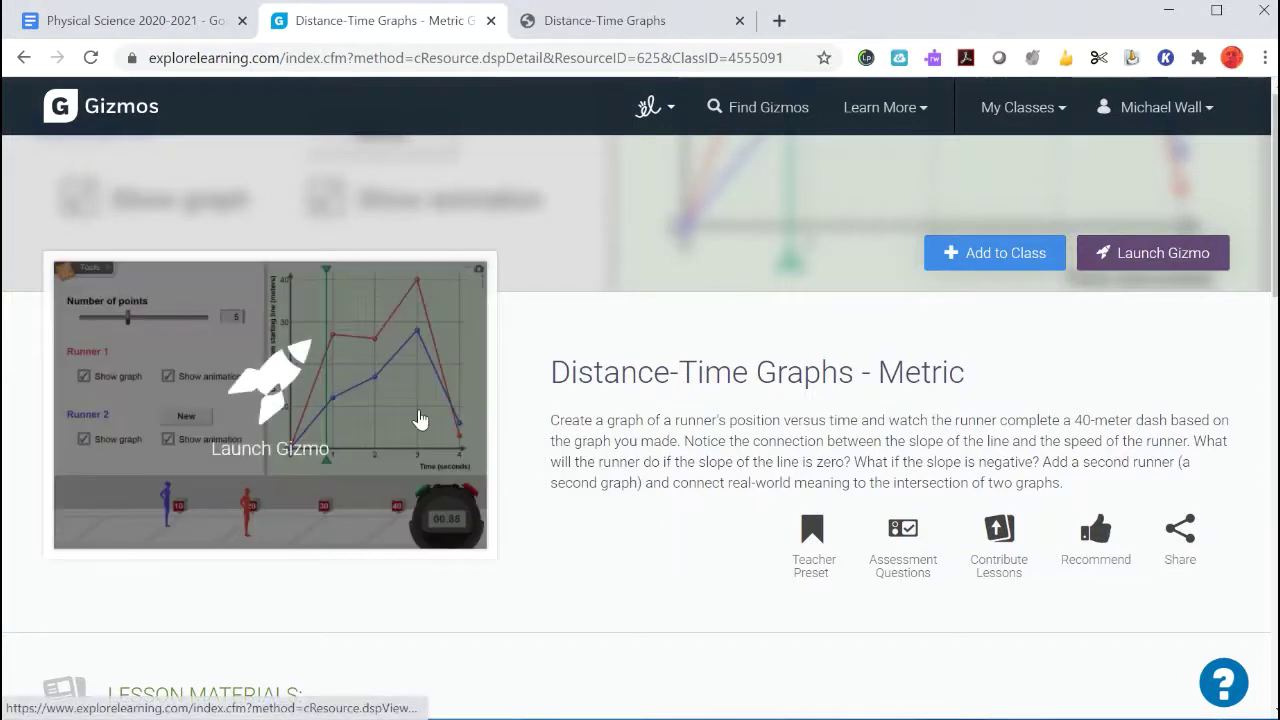
pyautogui.click(352, 386)
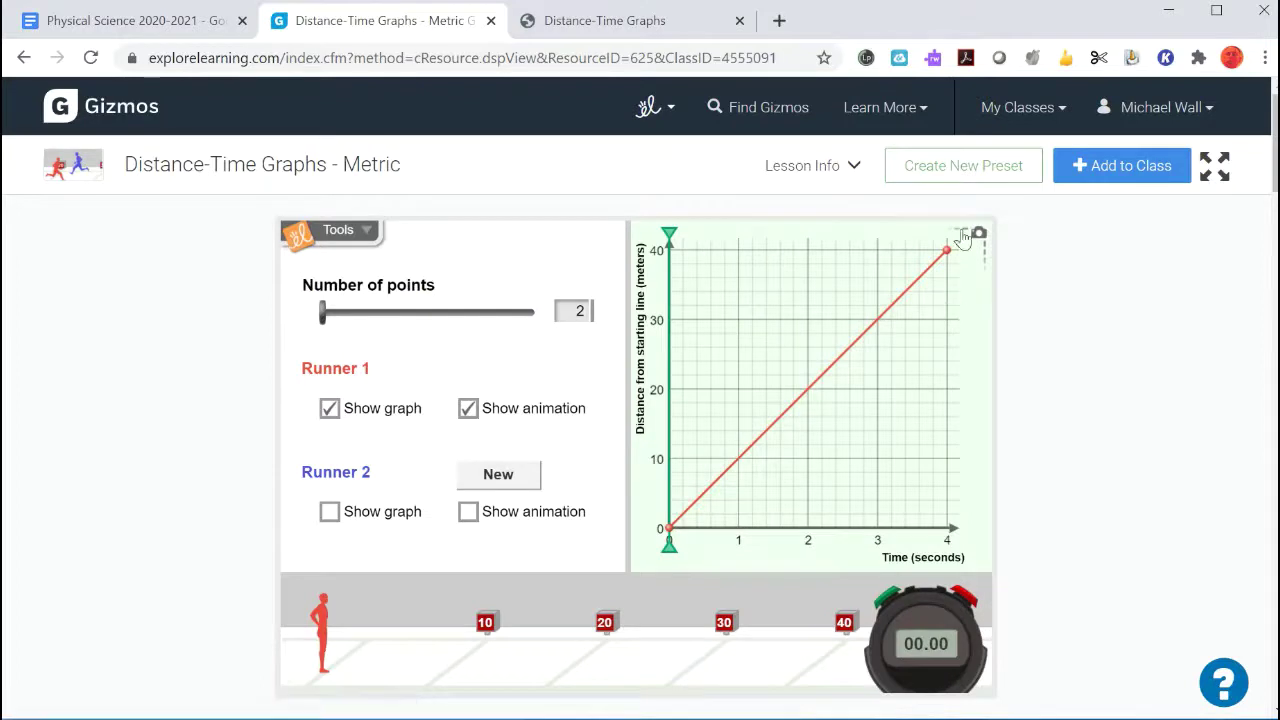
# Step: Show the Lesson Info panel to reach the Student Exploration Sheet PDF
pyautogui.click(845, 168)
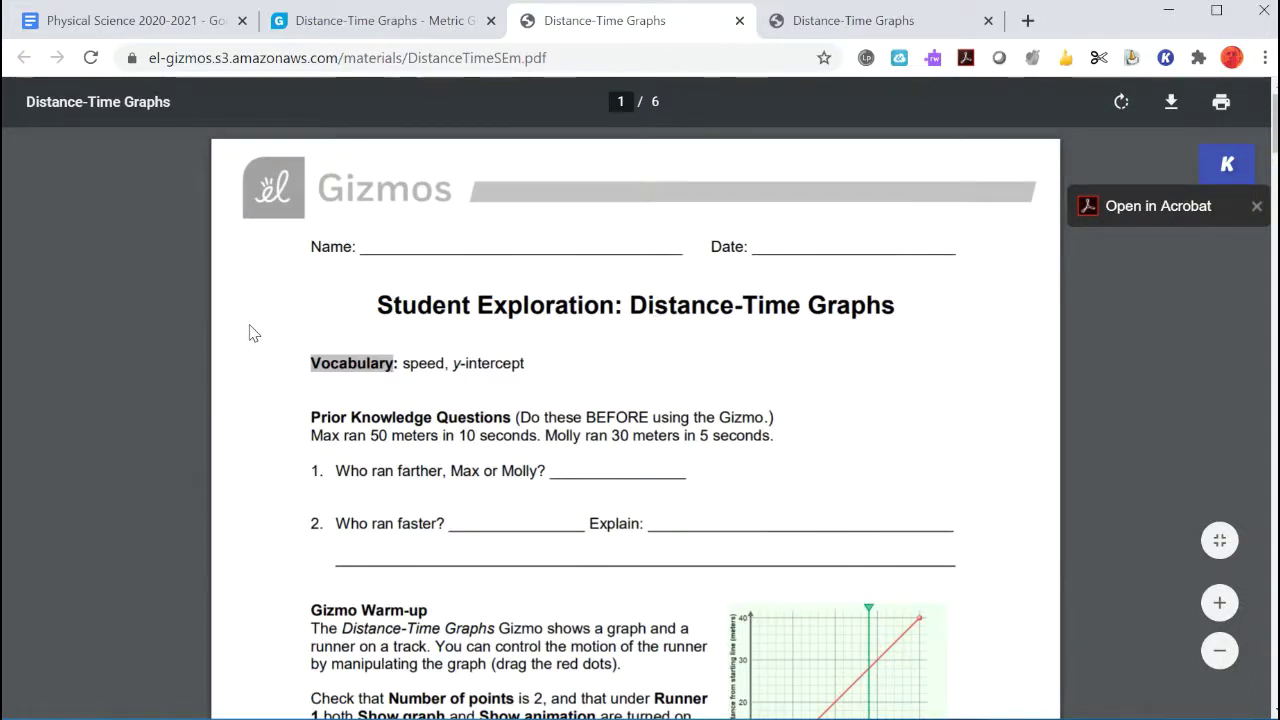
# Step: Read through the sheet's warm-up and Activities A and B, then return to the Gizmo tab
pyautogui.scroll(-5, 253, 333)
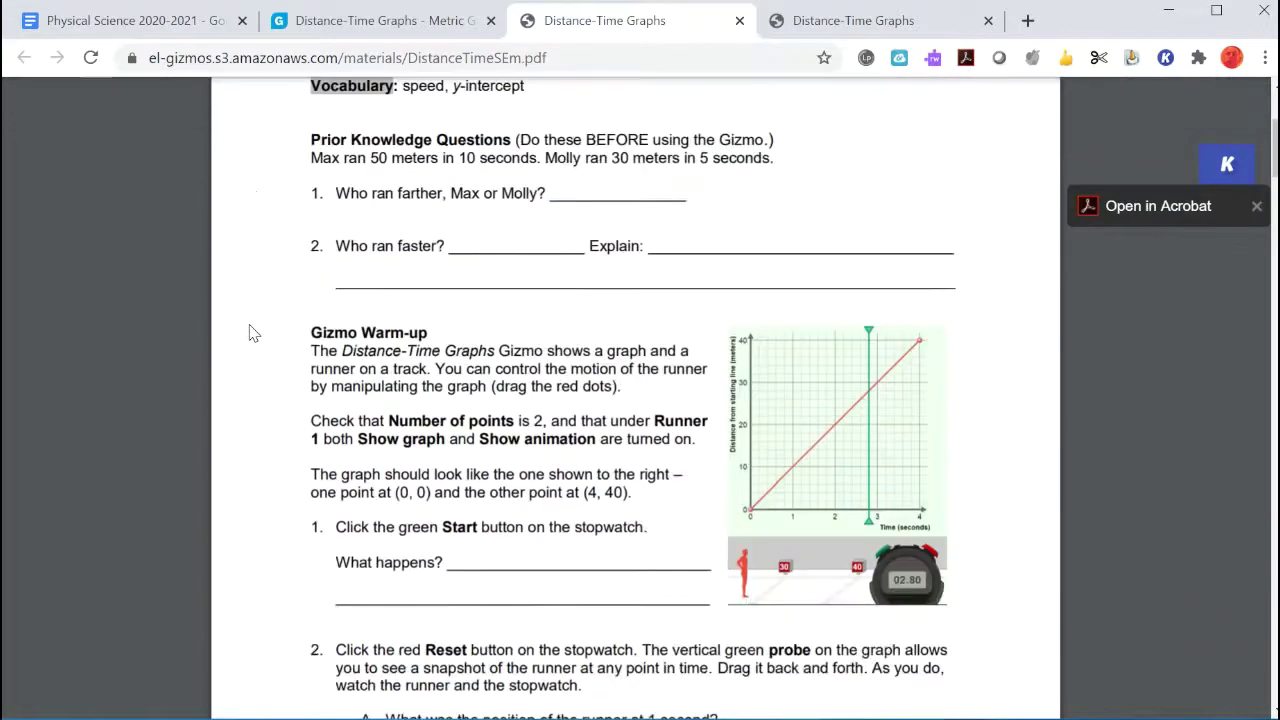
pyautogui.scroll(-3, 253, 333)
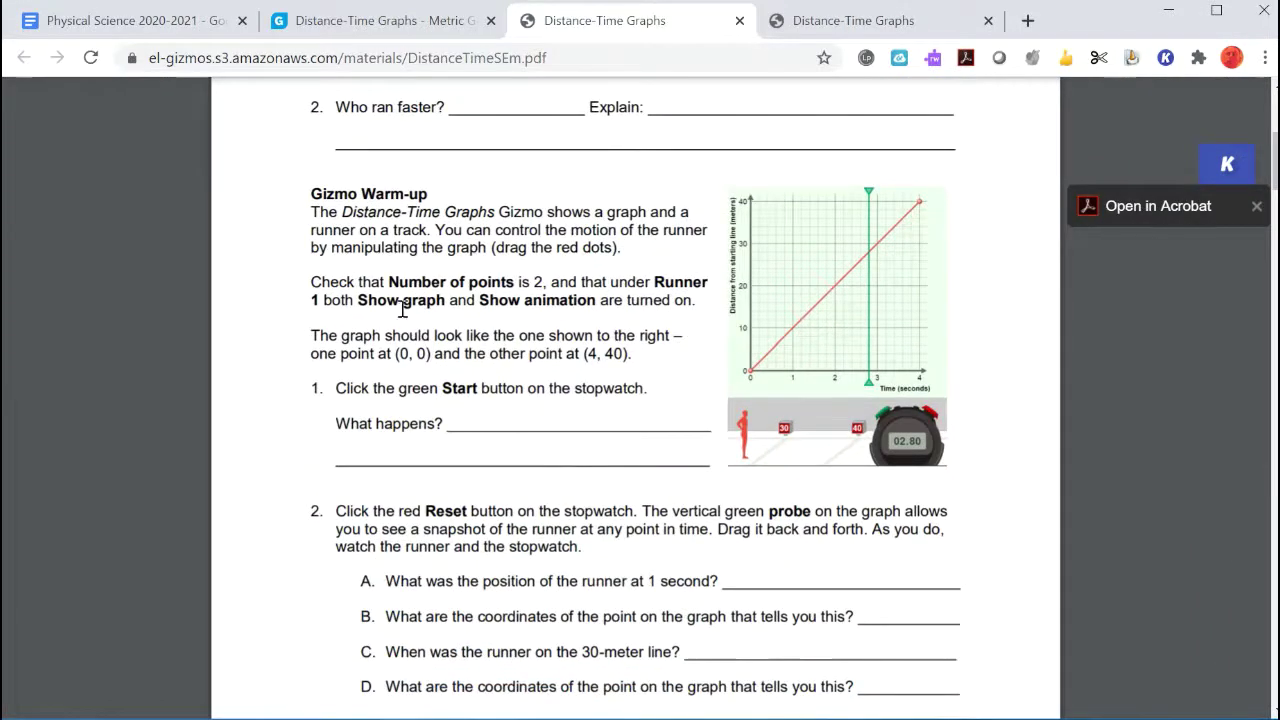
pyautogui.scroll(-7, 277, 333)
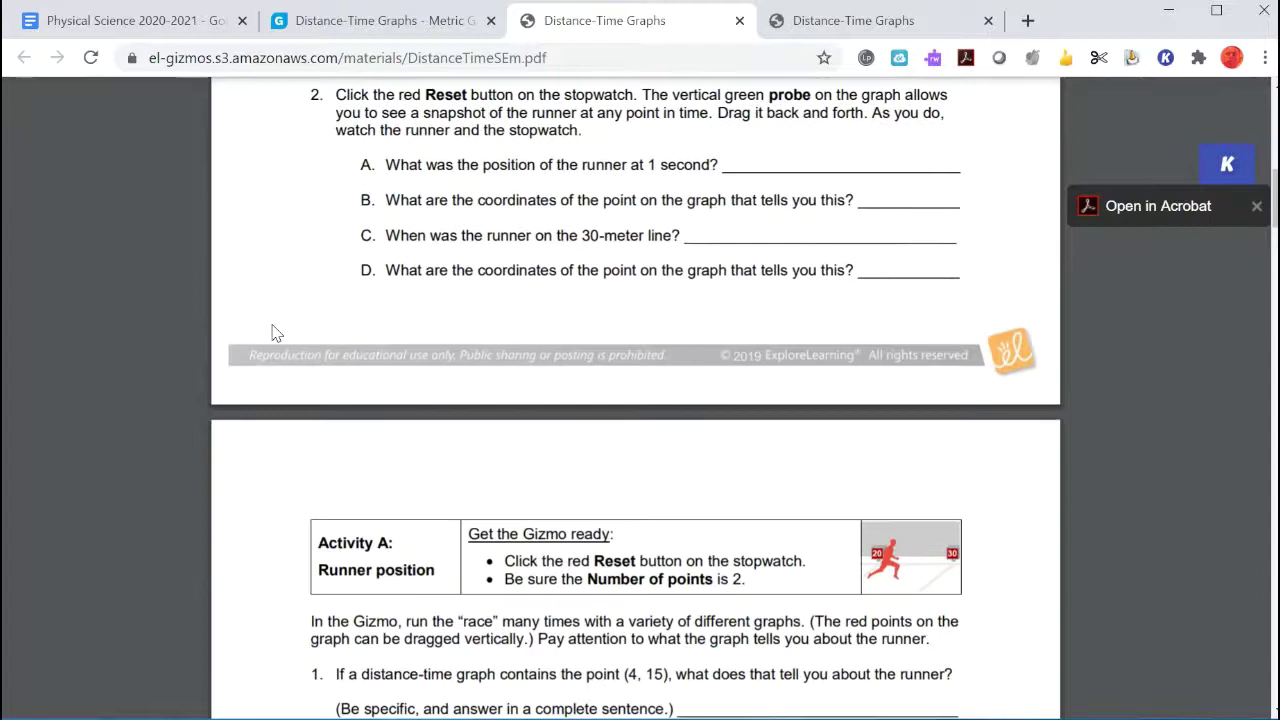
pyautogui.scroll(-3, 277, 333)
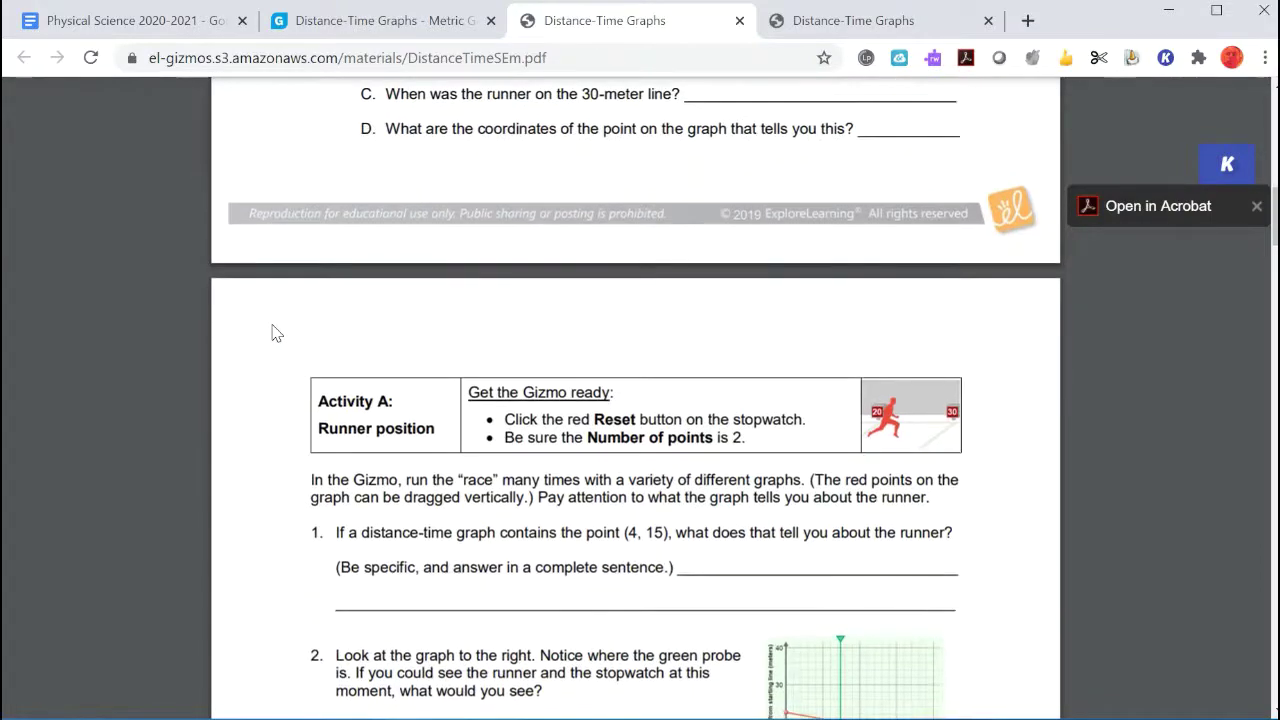
pyautogui.scroll(-3, 277, 333)
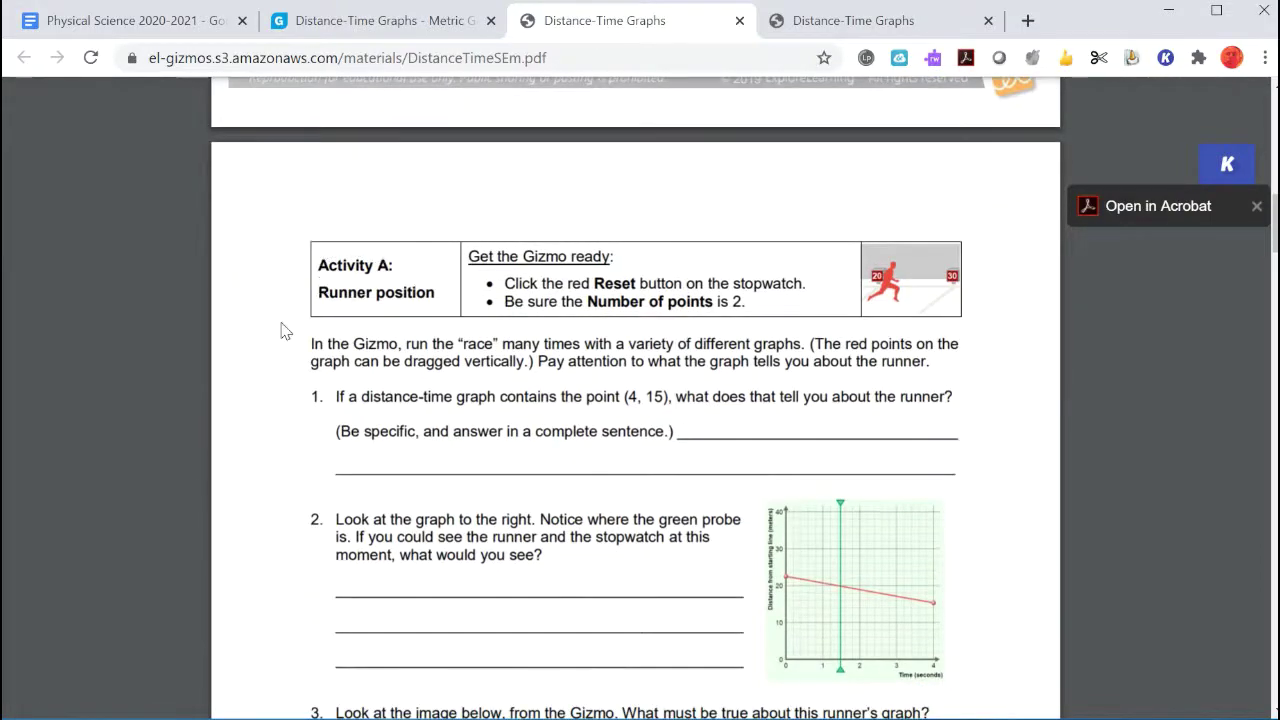
pyautogui.scroll(-20, 280, 330)
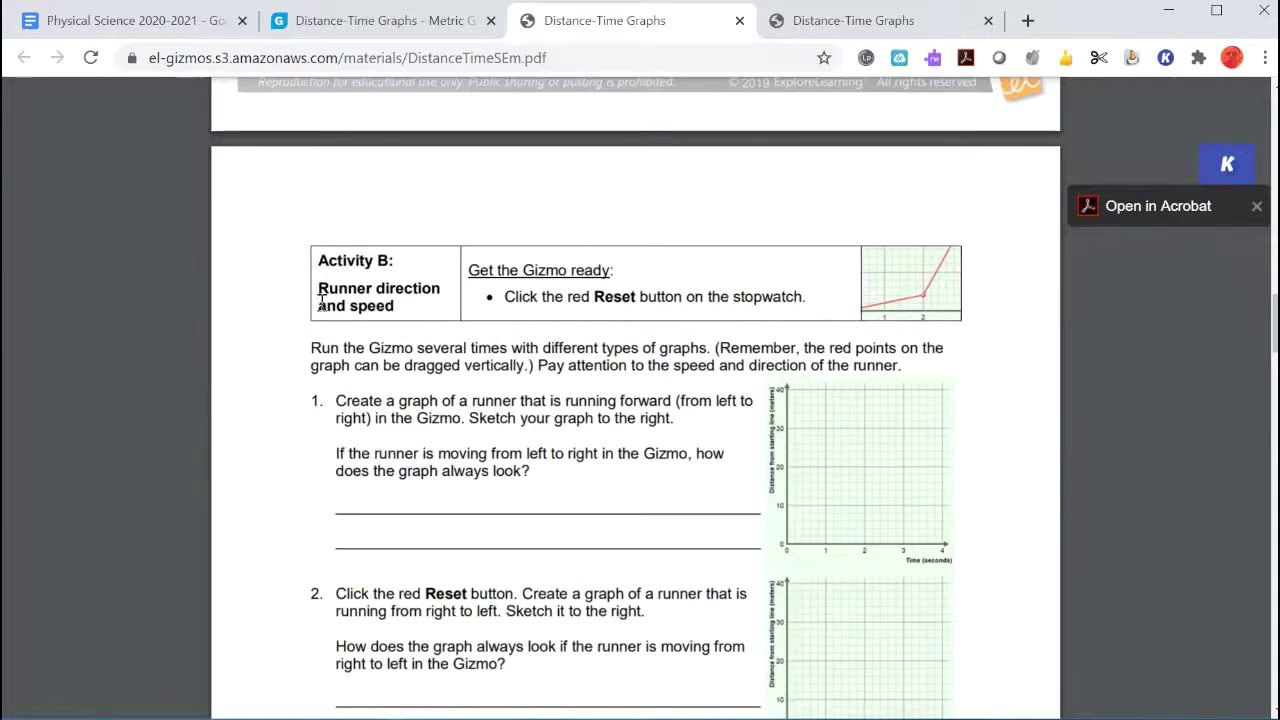
pyautogui.scroll(15, 251, 349)
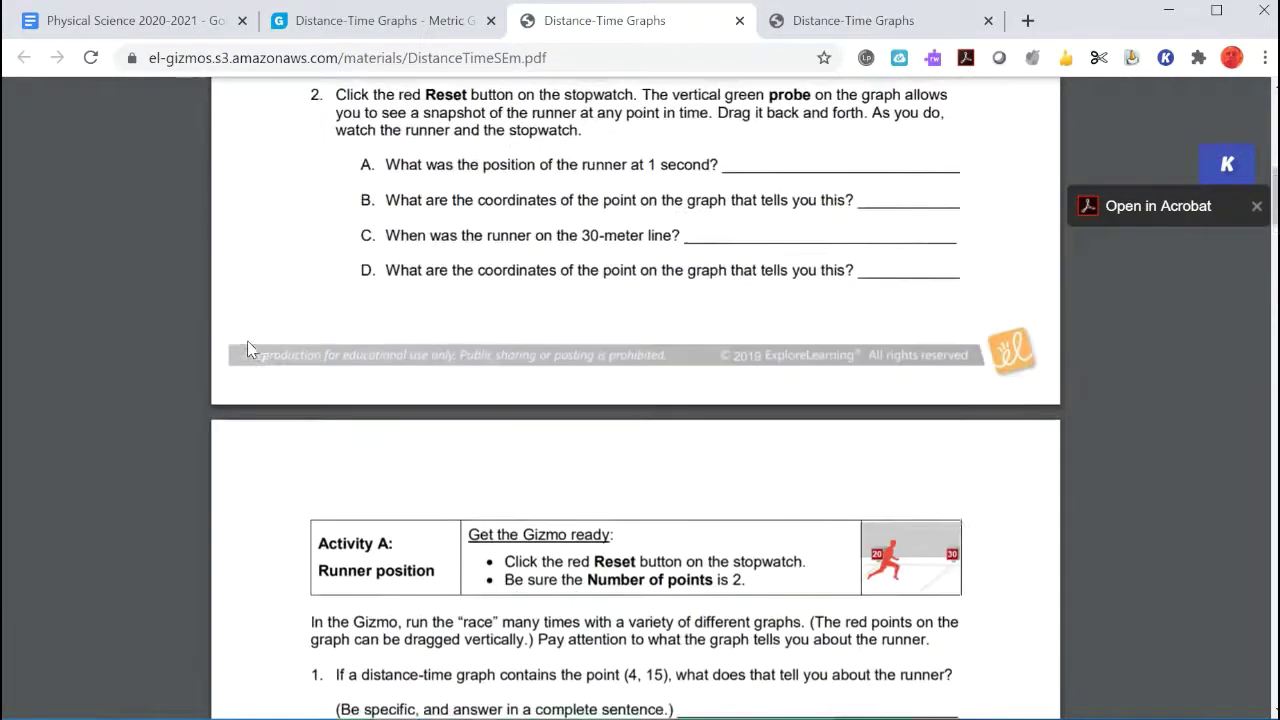
pyautogui.scroll(5, 251, 349)
pyautogui.click(372, 21)
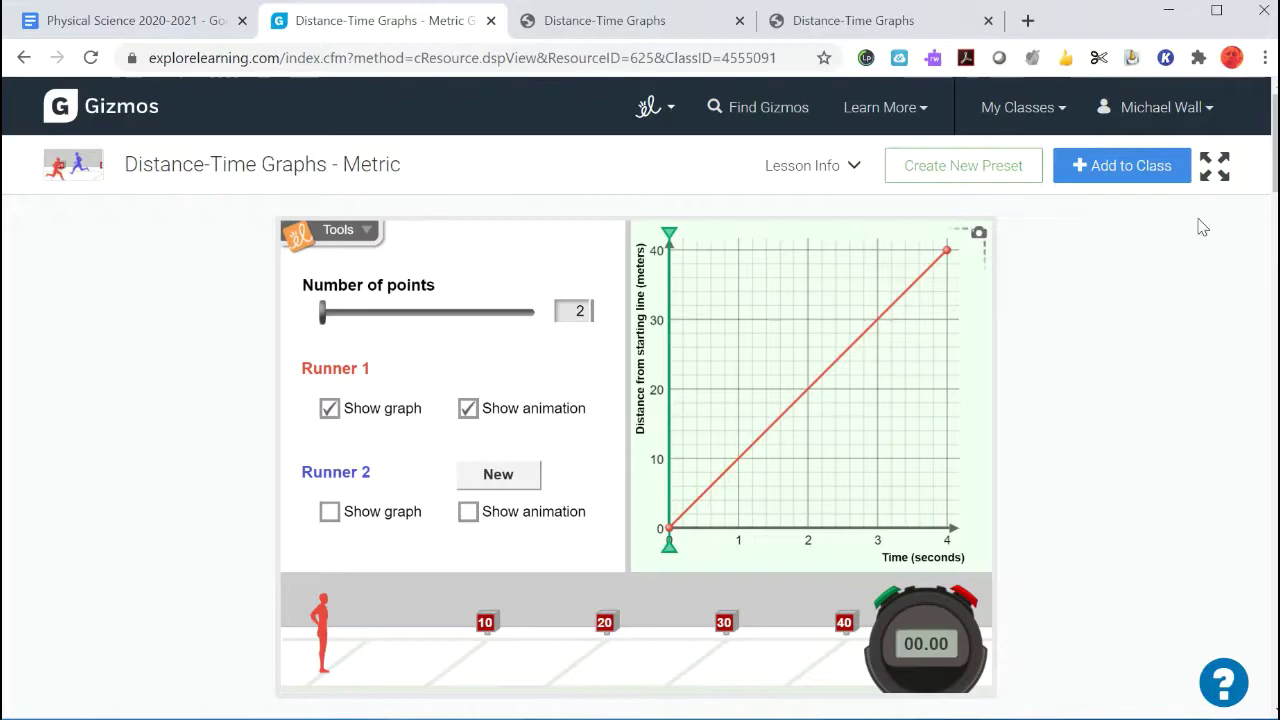
# Step: Go full screen and run Runner 1's 40-meter, 4-second race once, then reset it
pyautogui.click(1215, 165)
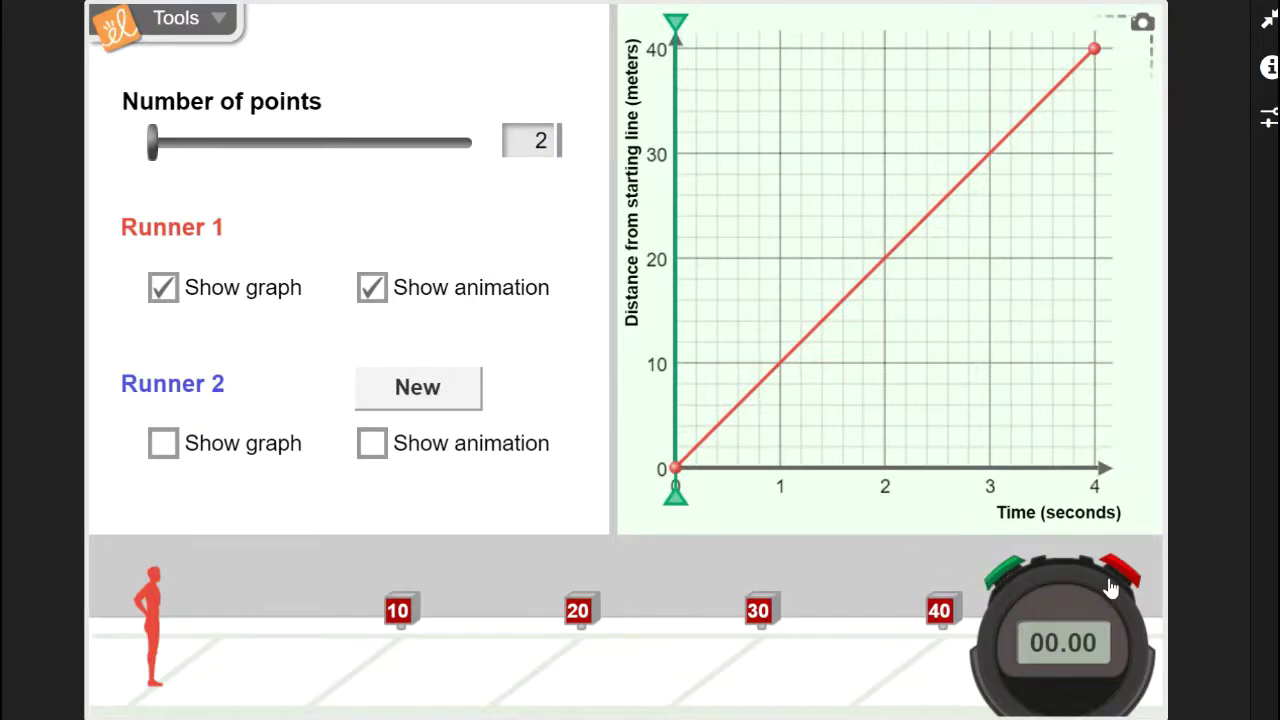
pyautogui.click(997, 578)
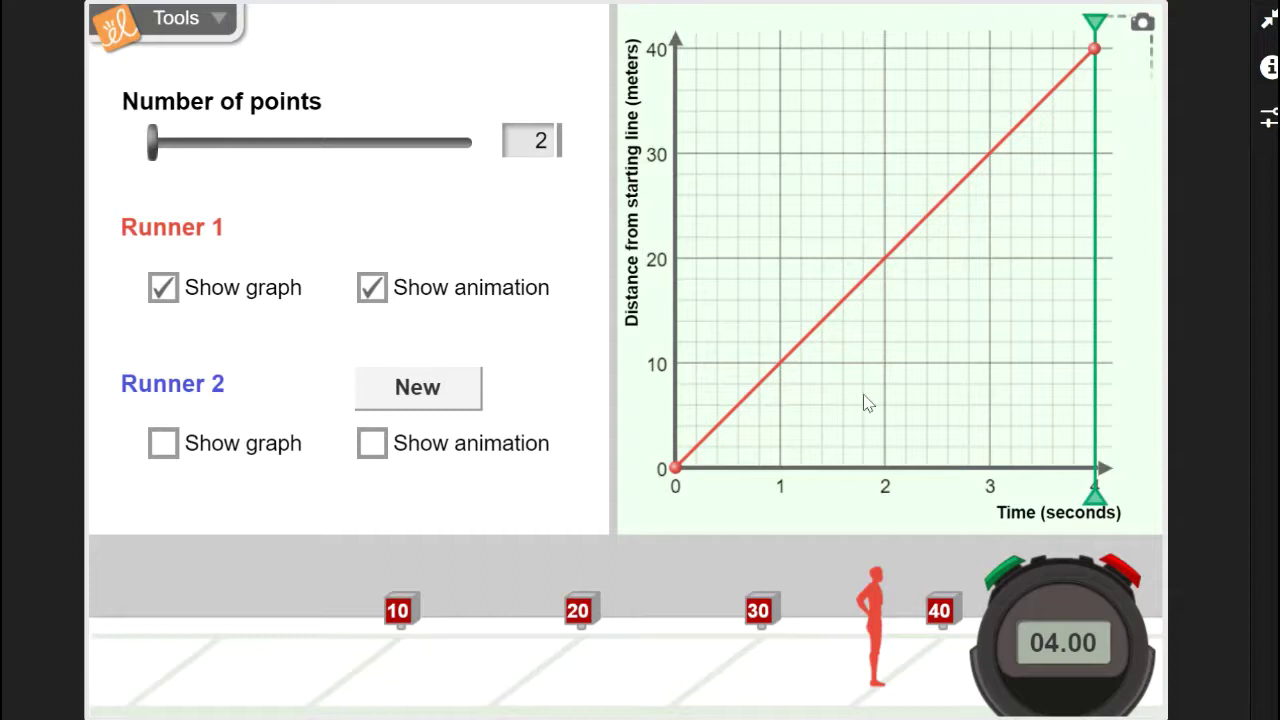
pyautogui.click(1124, 575)
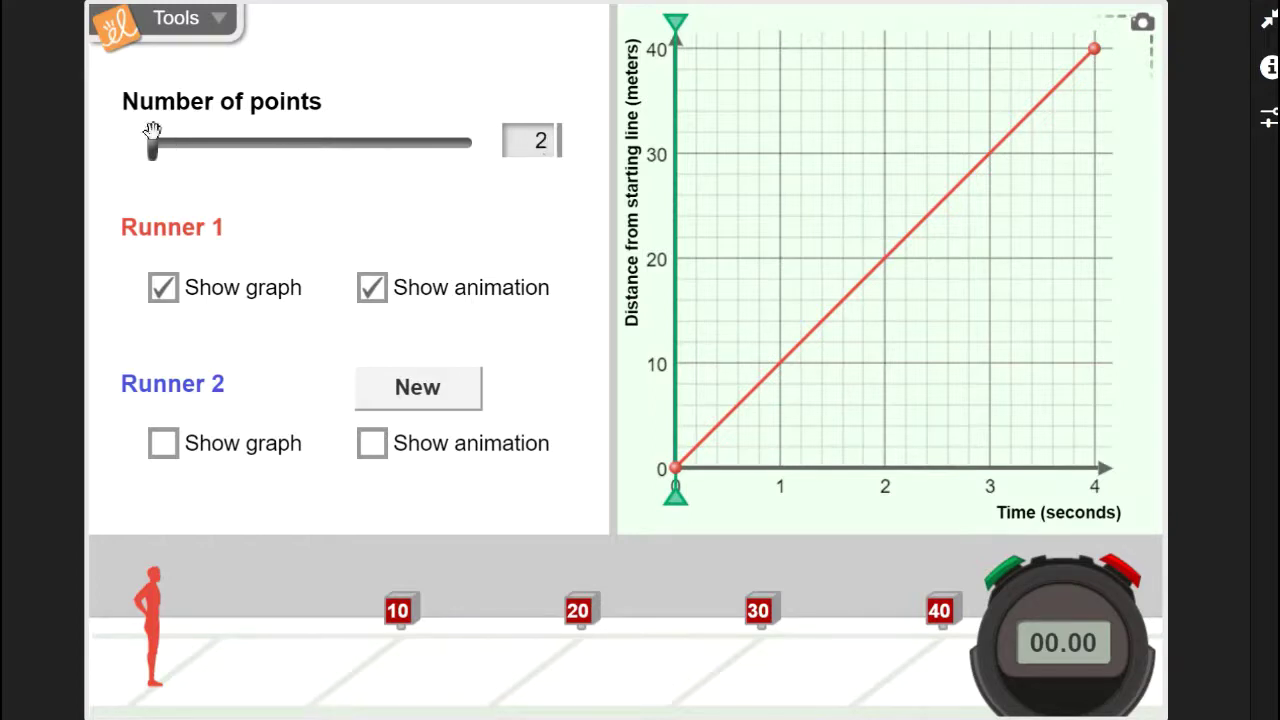
# Step: Try lowering the 4-second point, restore it to 40 m, and replay the race
pyautogui.moveTo(152, 143)
pyautogui.mouseDown()
pyautogui.moveTo(495, 163)
pyautogui.moveTo(168, 150)
pyautogui.mouseUp()
pyautogui.moveTo(1095, 49); pyautogui.dragTo(1099, 270)
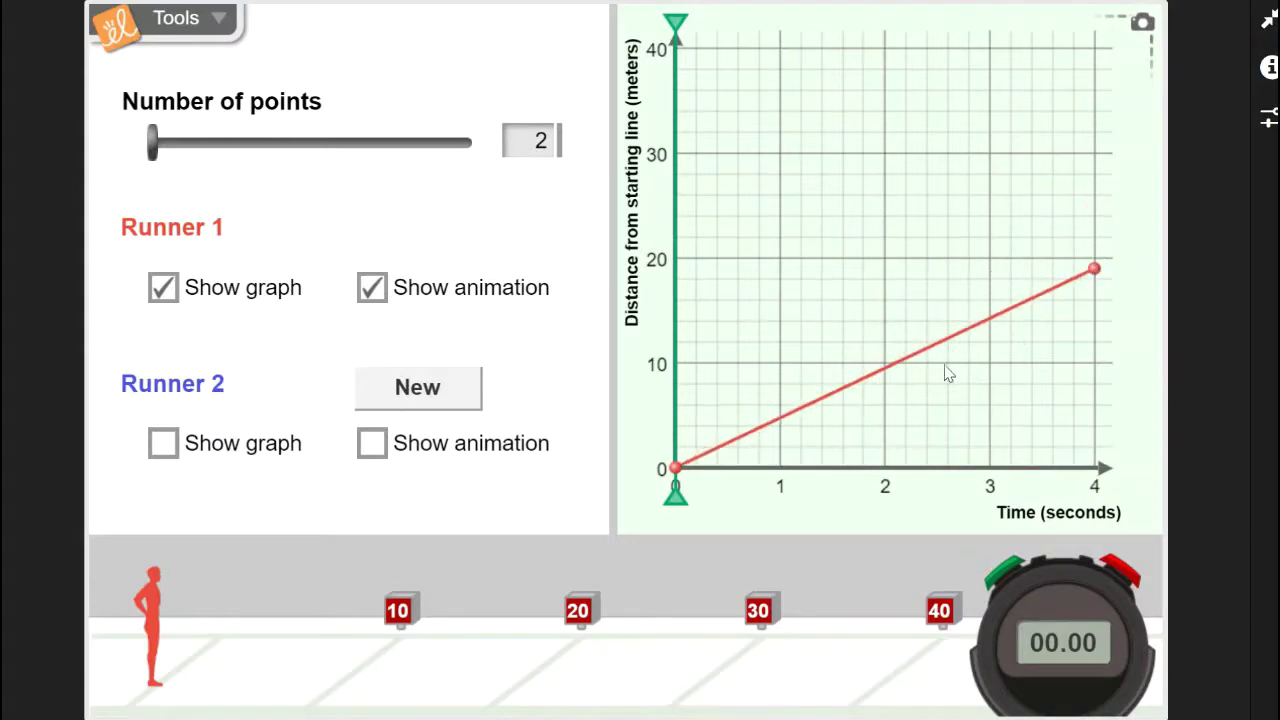
pyautogui.moveTo(1096, 268); pyautogui.dragTo(1090, 46)
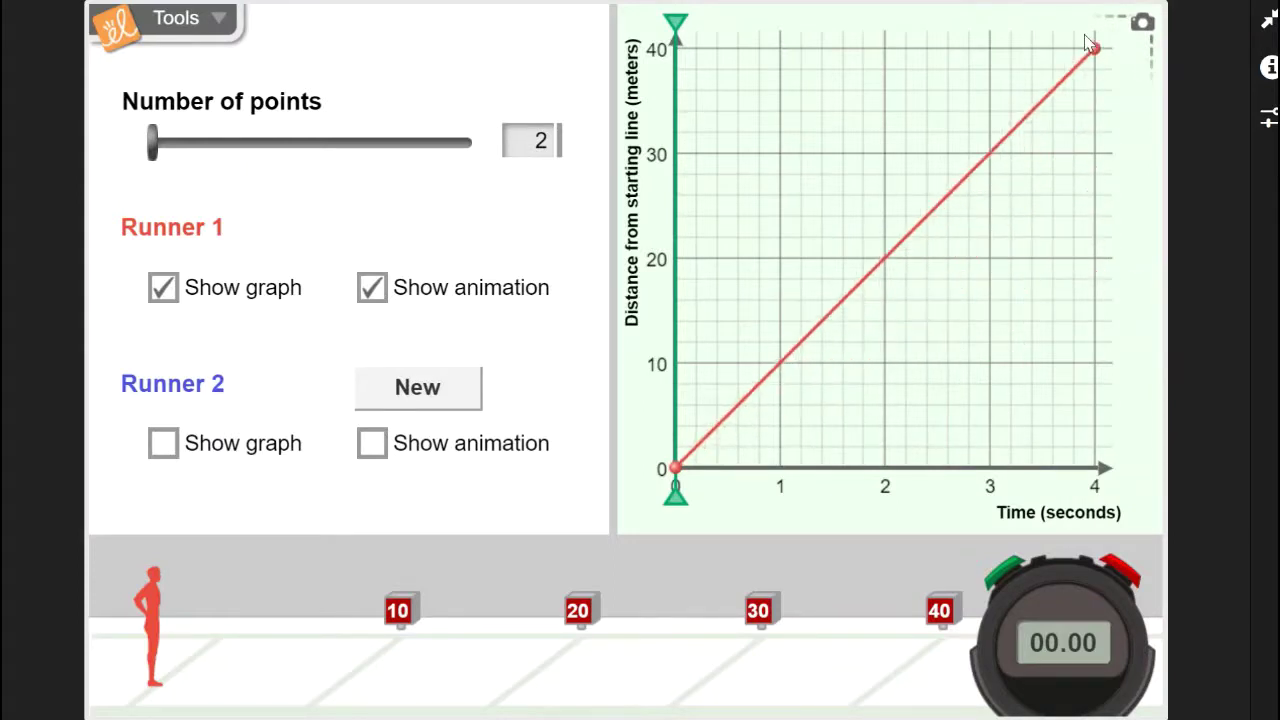
pyautogui.click(1010, 570)
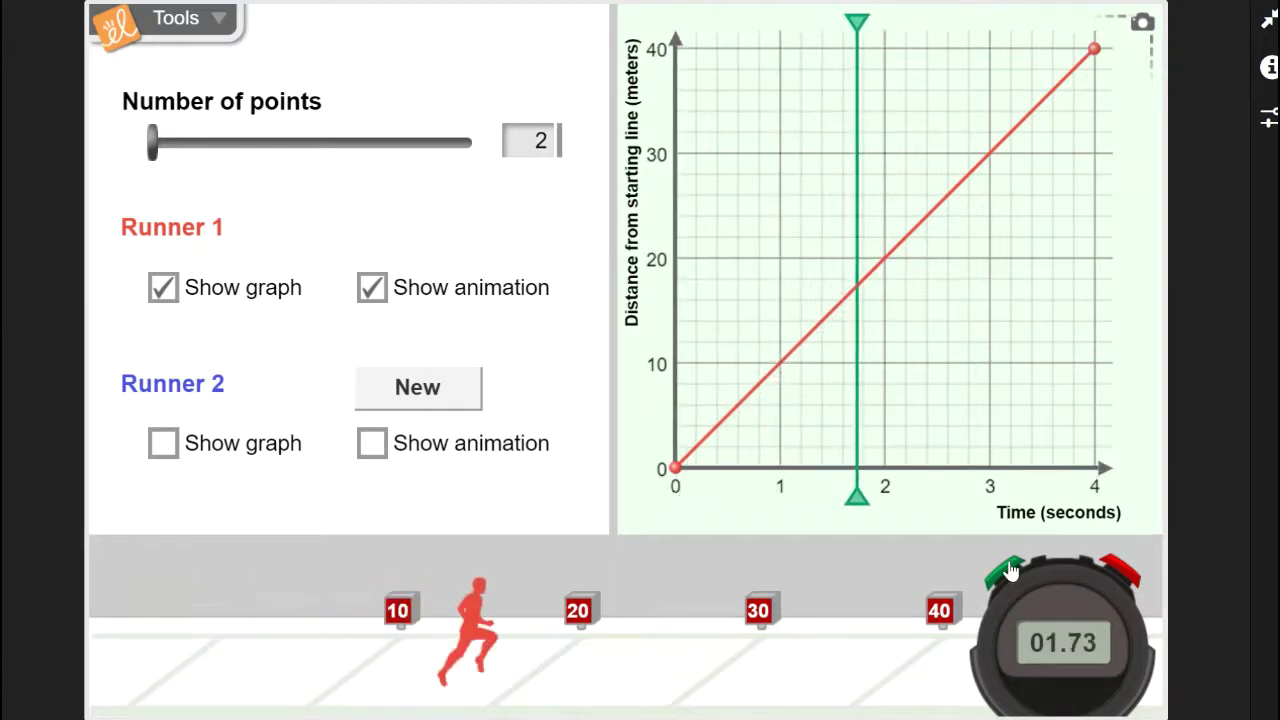
pyautogui.click(1113, 575)
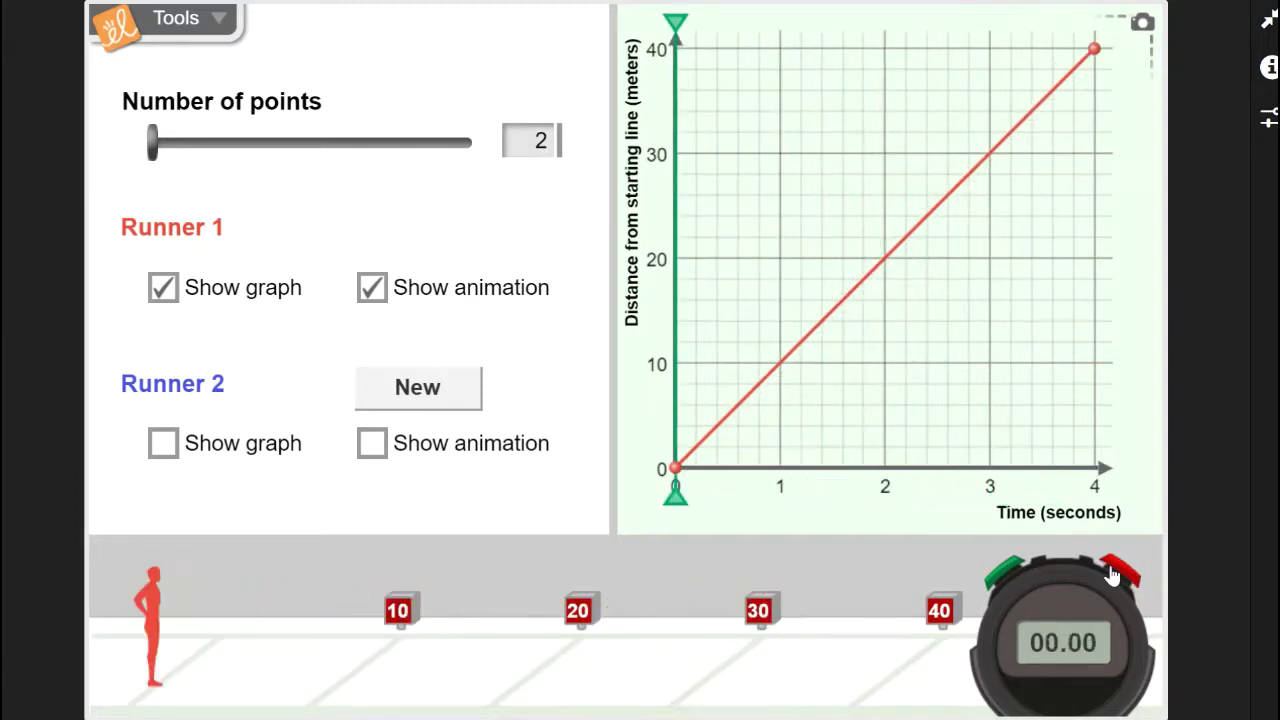
# Step: Lower the 4-second point to about 9 m, run the slower race, and reset
pyautogui.moveTo(1092, 49); pyautogui.dragTo(1080, 385)
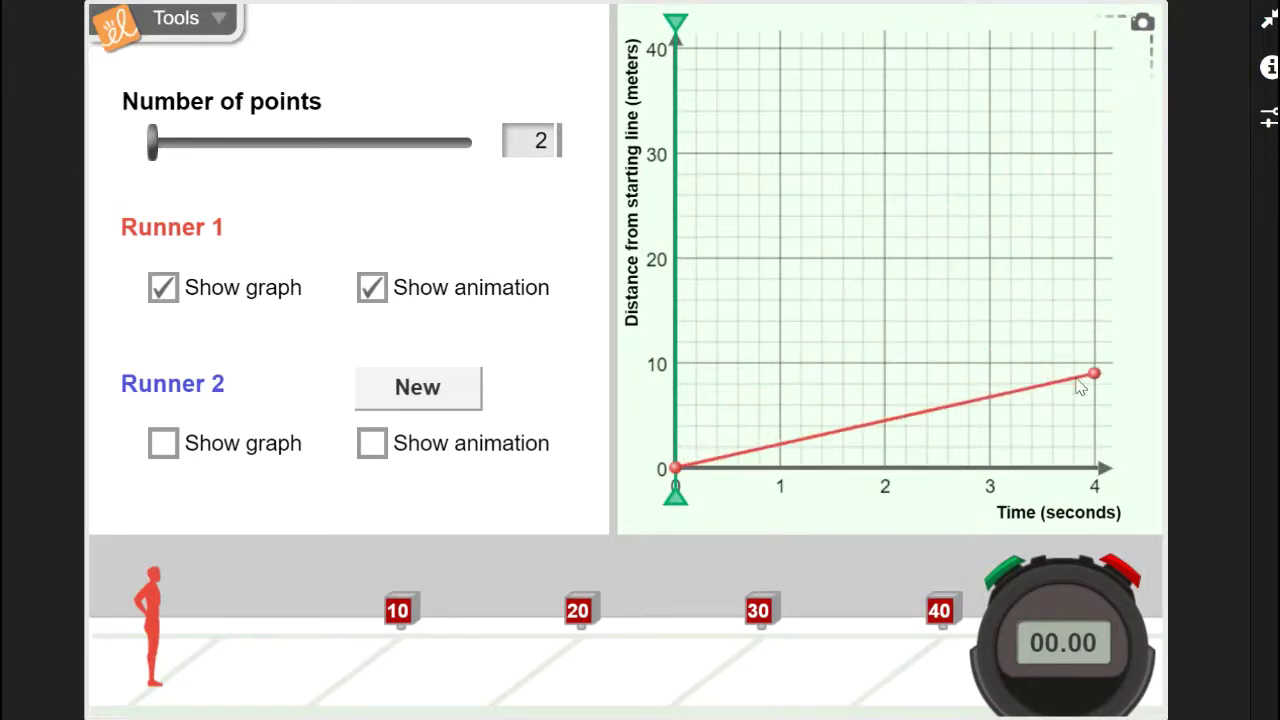
pyautogui.click(998, 580)
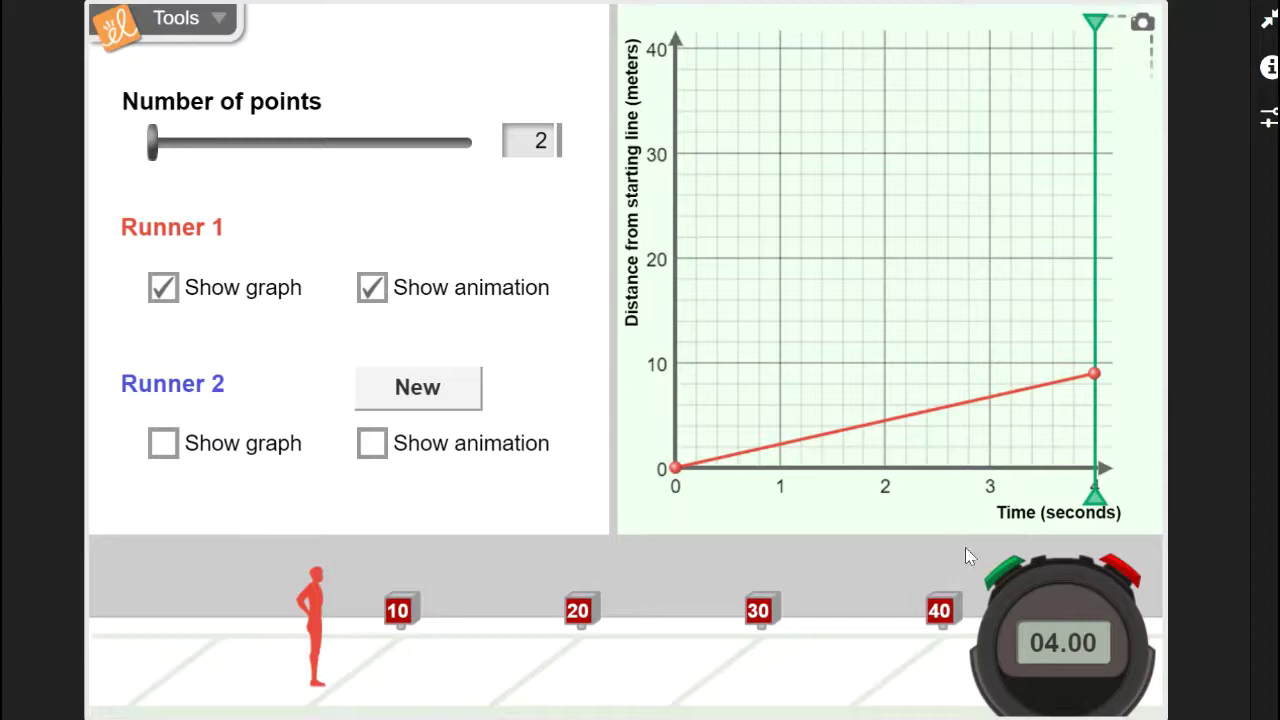
pyautogui.click(1115, 573)
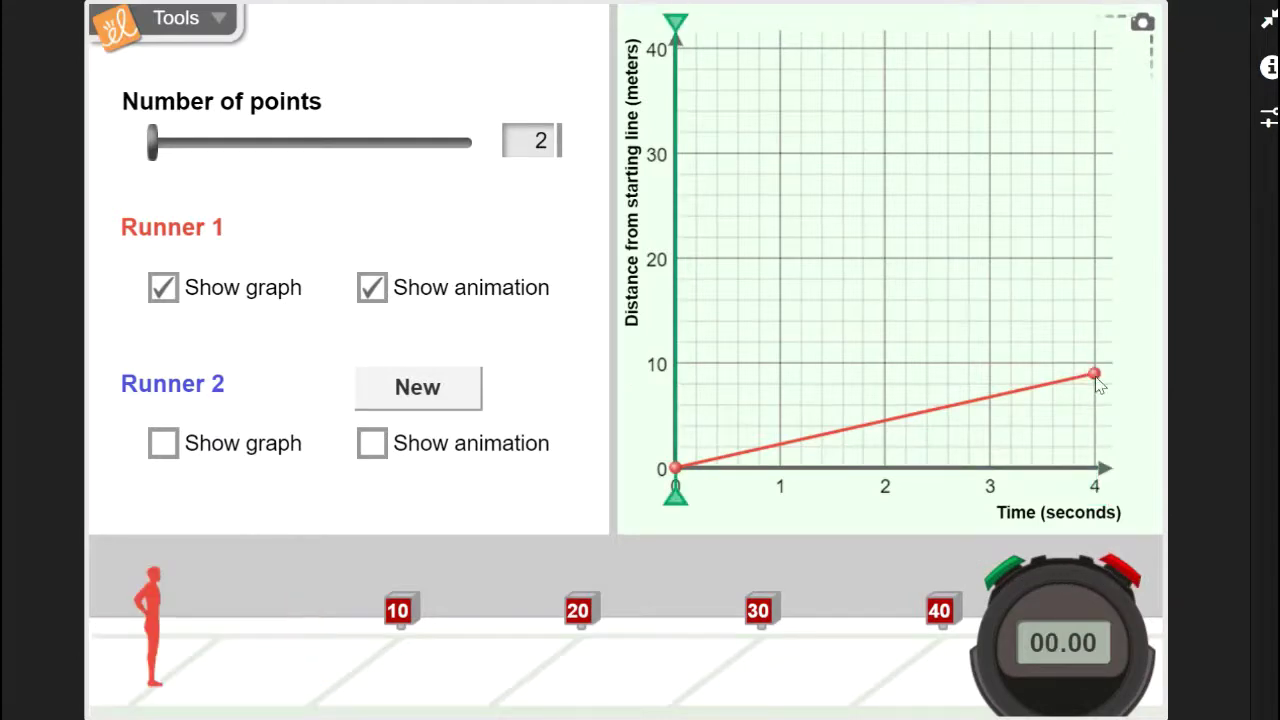
# Step: Use 5 points at 30, 21, 32, 32 m for 1–4 s, then play and reset
pyautogui.moveTo(1094, 374); pyautogui.dragTo(1063, 63)
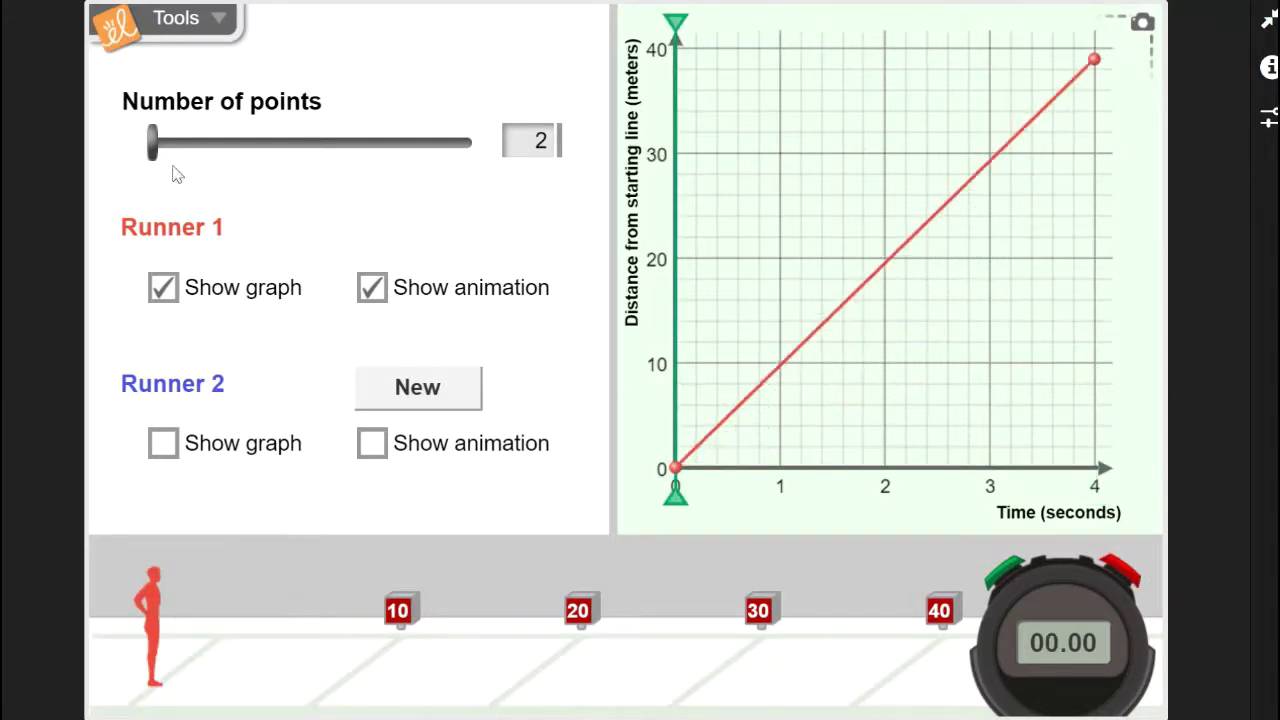
pyautogui.moveTo(155, 145); pyautogui.dragTo(290, 155)
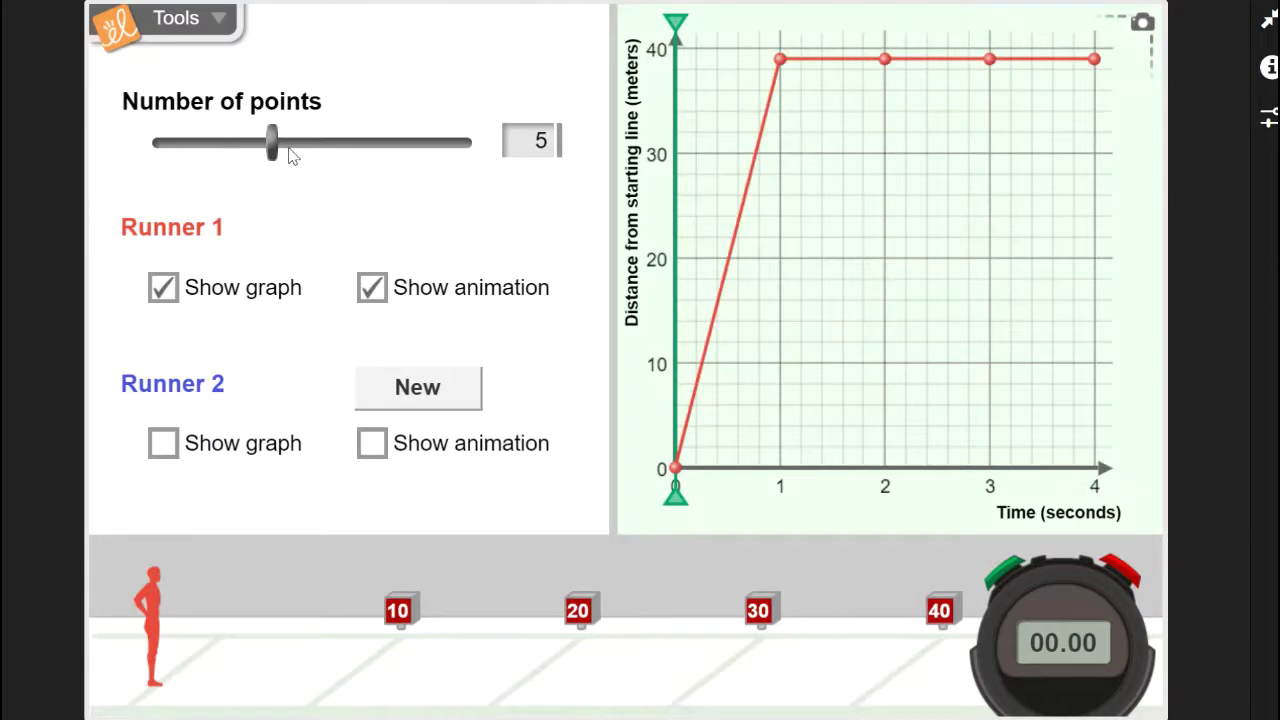
pyautogui.moveTo(886, 62); pyautogui.dragTo(888, 276)
pyautogui.moveTo(779, 58); pyautogui.dragTo(806, 178)
pyautogui.moveTo(988, 75); pyautogui.dragTo(992, 132)
pyautogui.moveTo(1092, 86); pyautogui.dragTo(1070, 140)
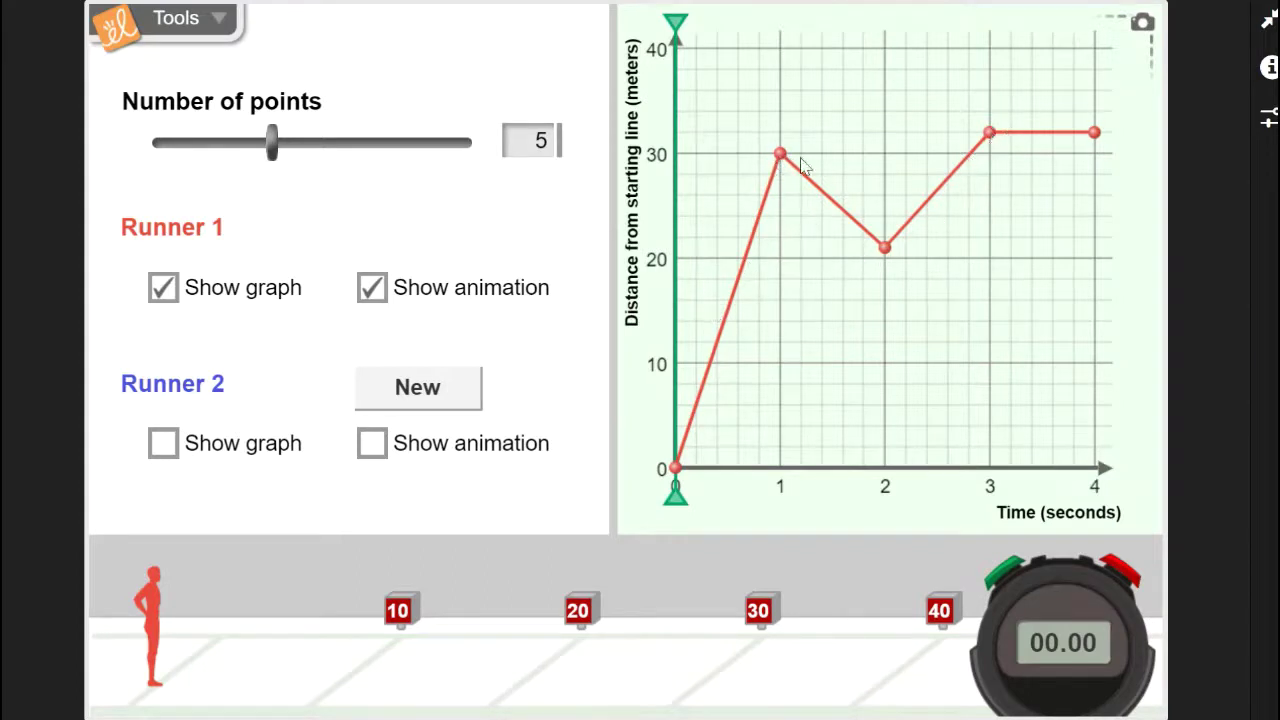
pyautogui.click(1005, 580)
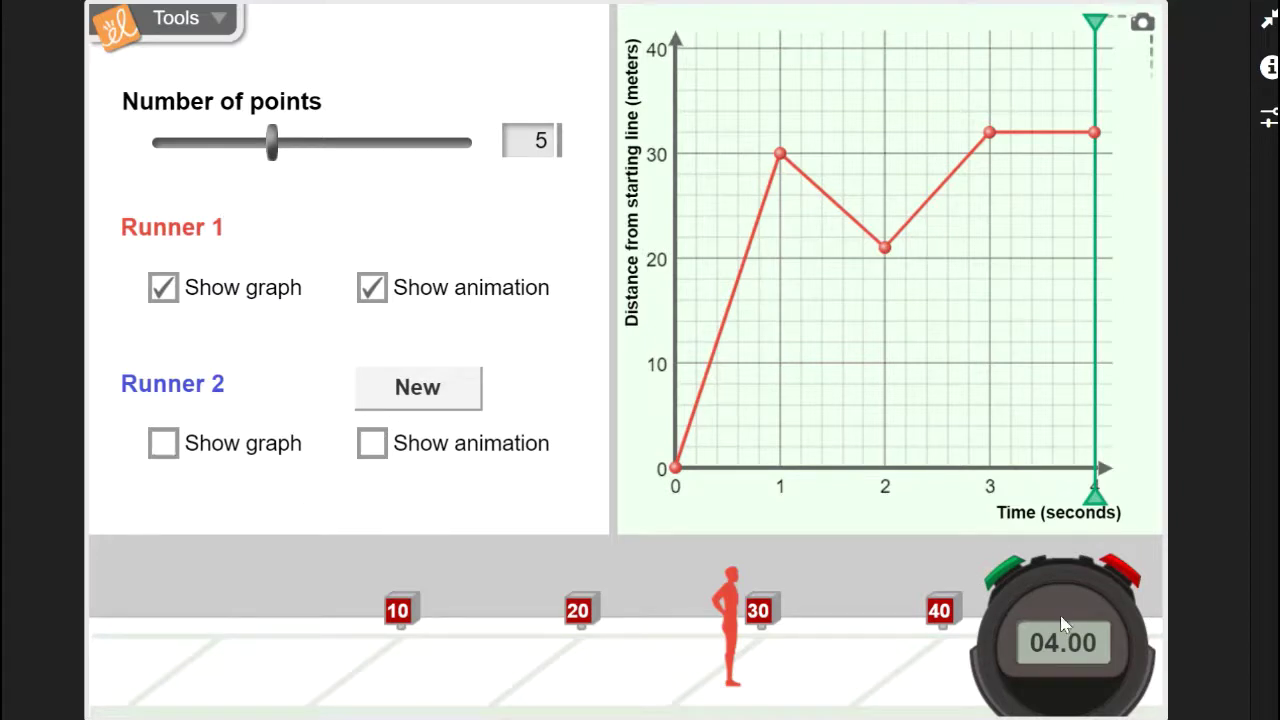
pyautogui.click(1117, 578)
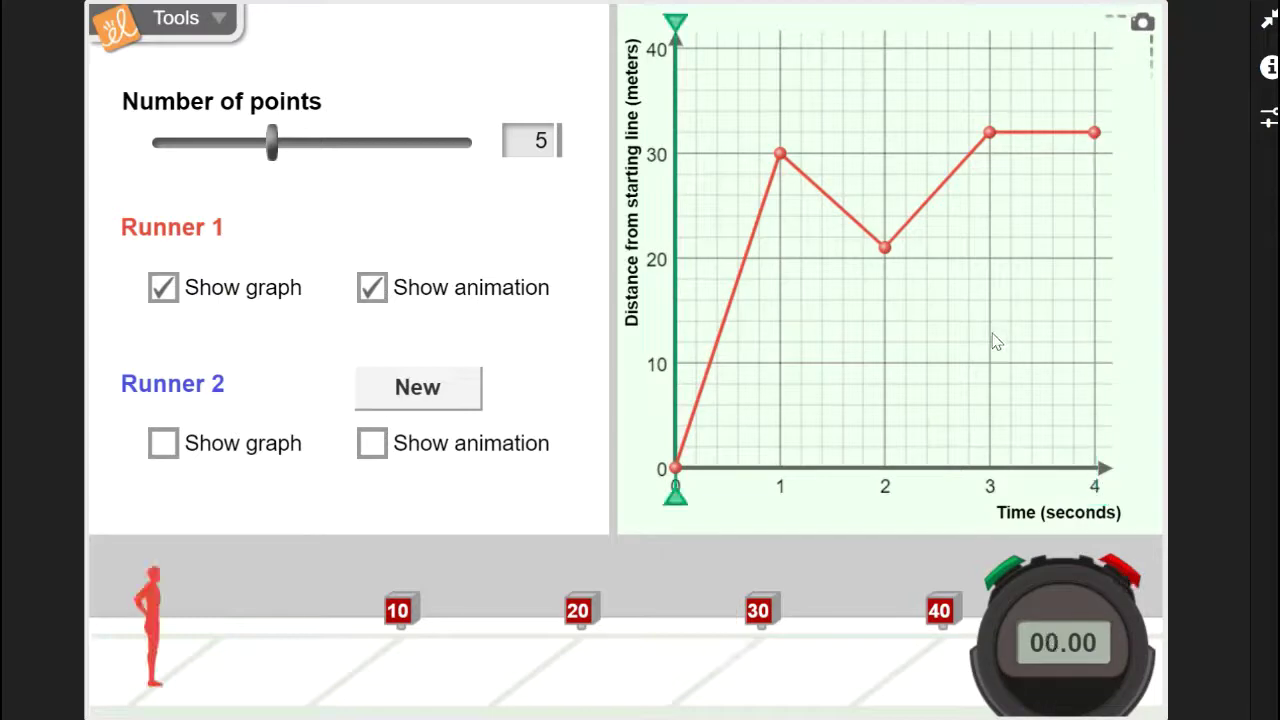
# Step: Exit full screen with Esc, then show and hide the Lesson Info panel
pyautogui.press('Escape')
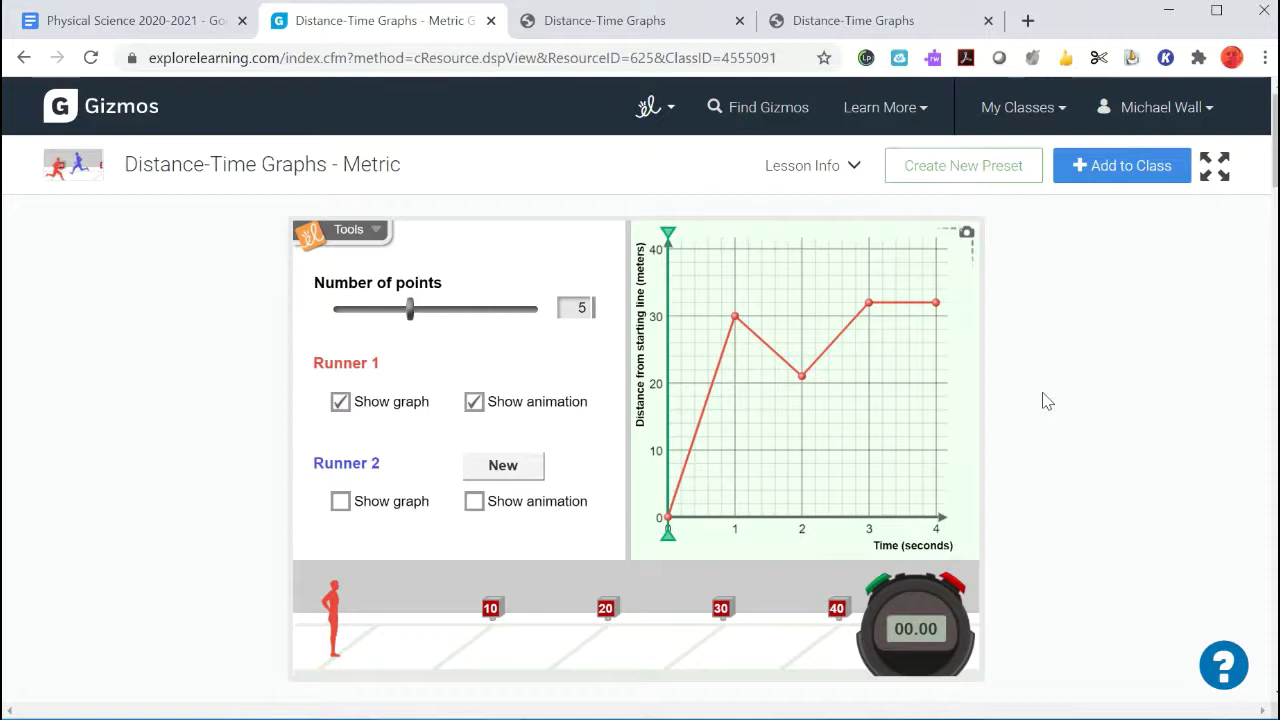
pyautogui.click(802, 168)
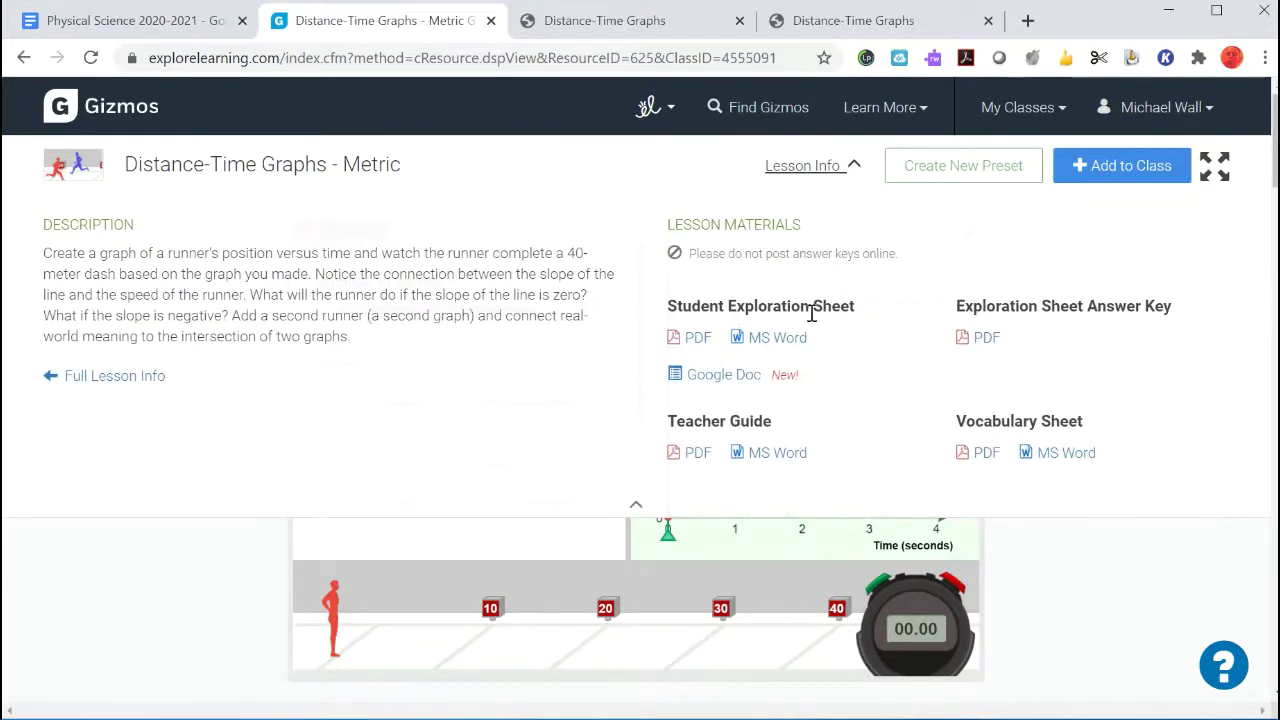
pyautogui.click(1073, 568)
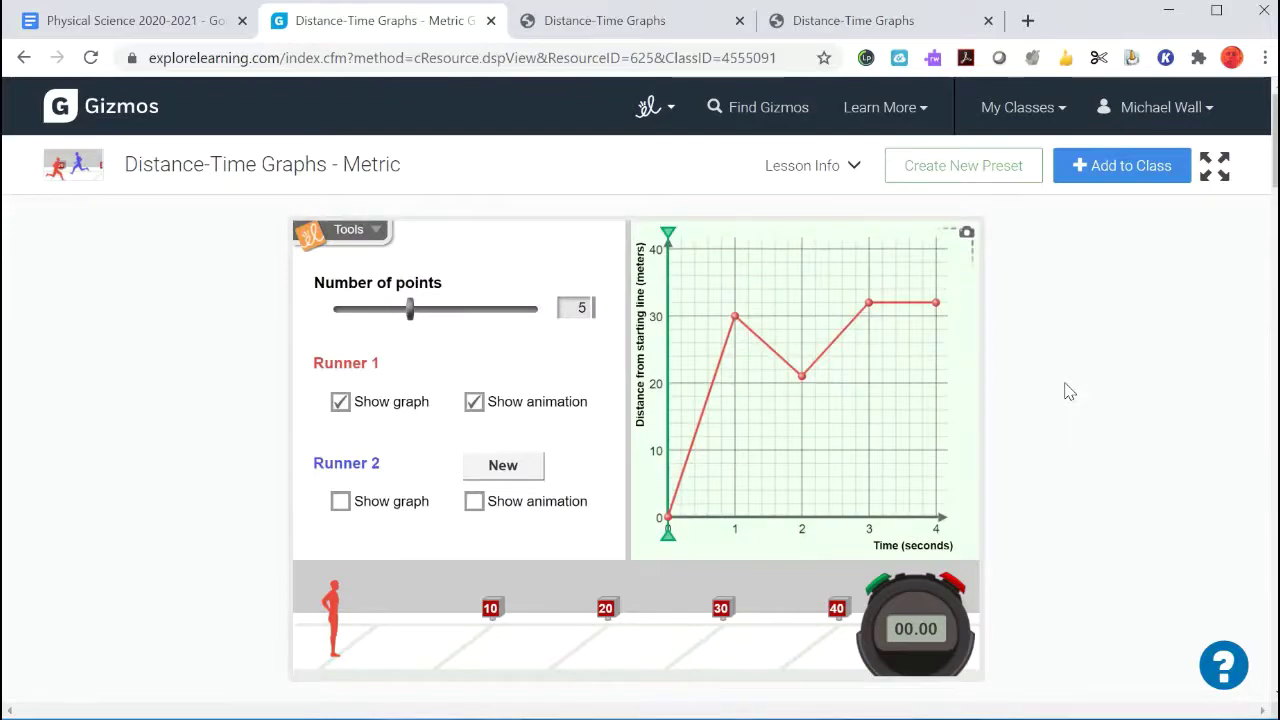